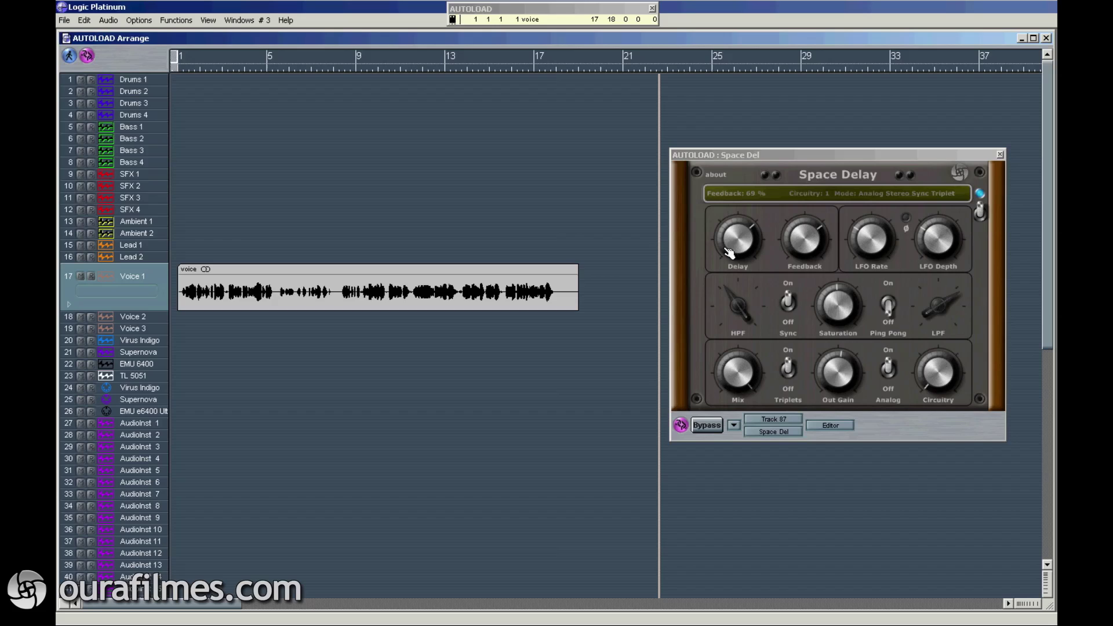
Set the Space Delay's Feedback to 42 % and raise the Circuitry to 7, adjusting LFO Depth and Mix too.
drag(803, 245, 794, 270)
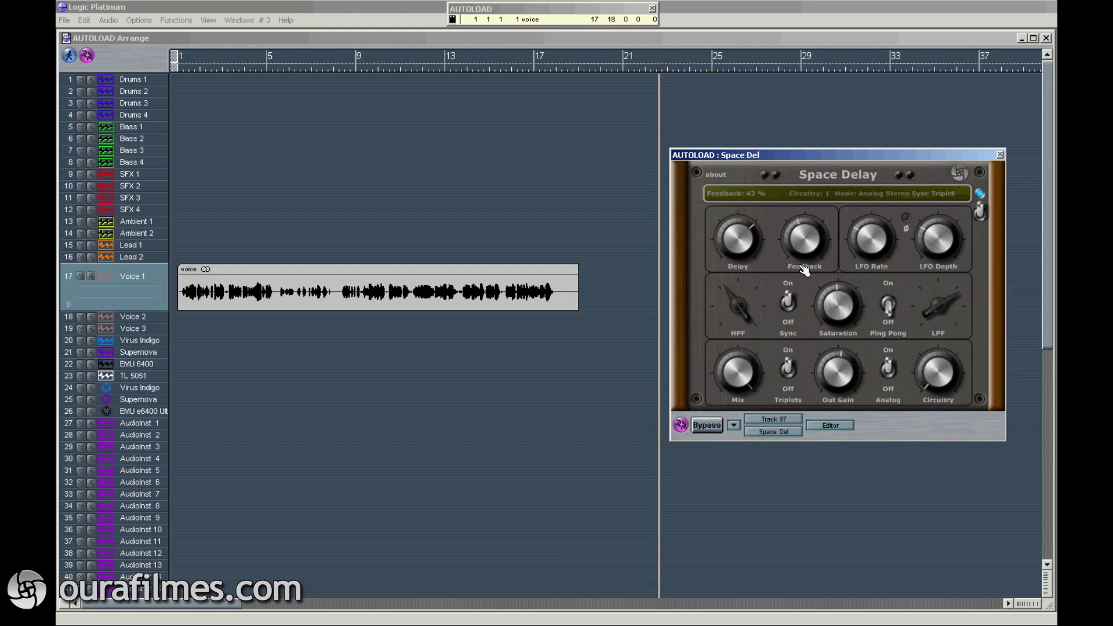
drag(937, 239, 922, 280)
drag(937, 371, 986, 265)
drag(747, 384, 746, 357)
Try the Ping Pong switch both ways and set the Delay time to 3/4 bar.
click(890, 313)
click(891, 303)
mouse_move(741, 245)
mouse_down()
mouse_move(740, 255)
mouse_move(744, 240)
mouse_up()
Toggle the Analog and Triplets switches off and back on.
click(890, 371)
click(889, 373)
click(790, 374)
click(794, 374)
Switch the delay mode from Stereo to Ping Pong, comparing the two modes.
click(893, 304)
click(888, 303)
click(889, 302)
click(888, 302)
click(889, 303)
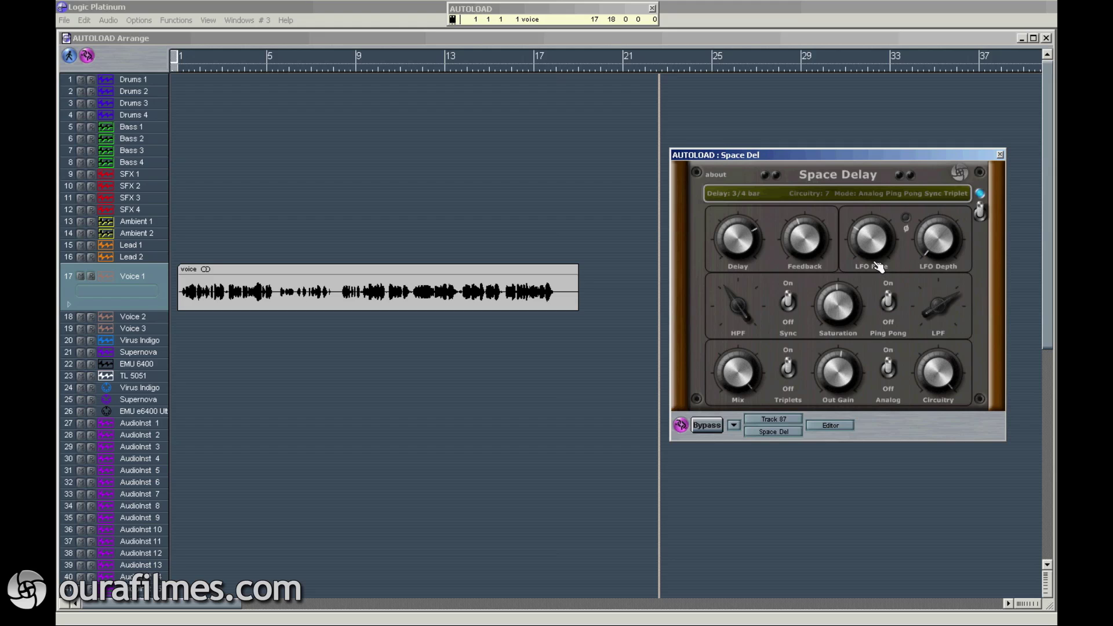
Switch the Space Delay plug-in off and back on with its power switch to compare.
click(980, 213)
click(979, 214)
click(979, 213)
click(980, 213)
Adjust the Delay and Feedback knobs, trying Sync off and on between them.
mouse_move(739, 242)
mouse_down()
mouse_move(743, 269)
mouse_move(742, 250)
mouse_up()
click(793, 318)
click(797, 306)
drag(804, 239, 842, 255)
click(938, 240)
Toggle the Sync switch and the LFO phase switch back and forth.
click(788, 303)
click(789, 302)
click(790, 302)
click(790, 302)
click(907, 227)
click(907, 227)
Set the Mix to 100 % and toggle the Triplets and Analog switches off and back on.
drag(747, 373, 756, 339)
click(788, 367)
click(789, 367)
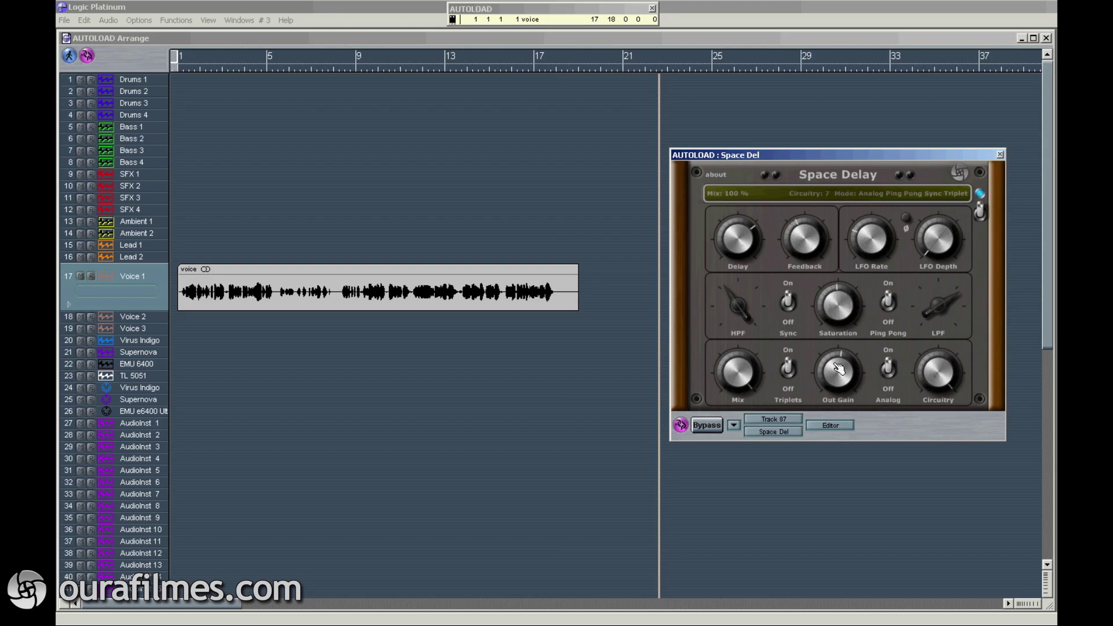
click(890, 368)
click(890, 369)
Set the Output Gain to 0.0 dB and turn the Circuitry down to 1.
drag(847, 373, 846, 369)
drag(952, 369, 929, 402)
drag(872, 458, 875, 451)
Examine the rear panel of the Space Delay, flipping between it and the front.
click(717, 175)
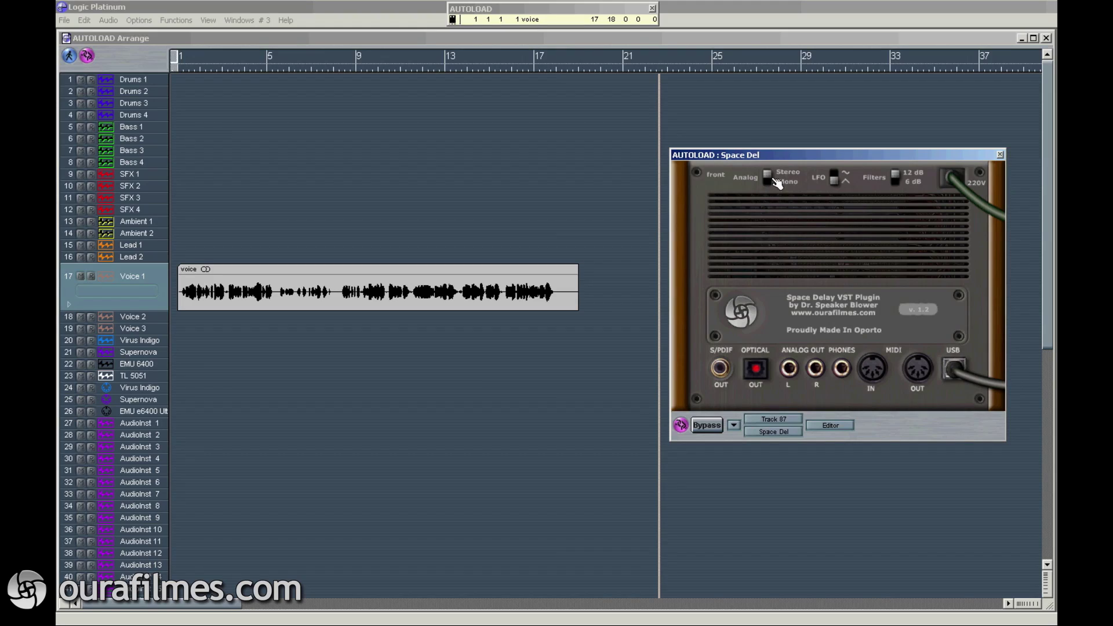
click(720, 181)
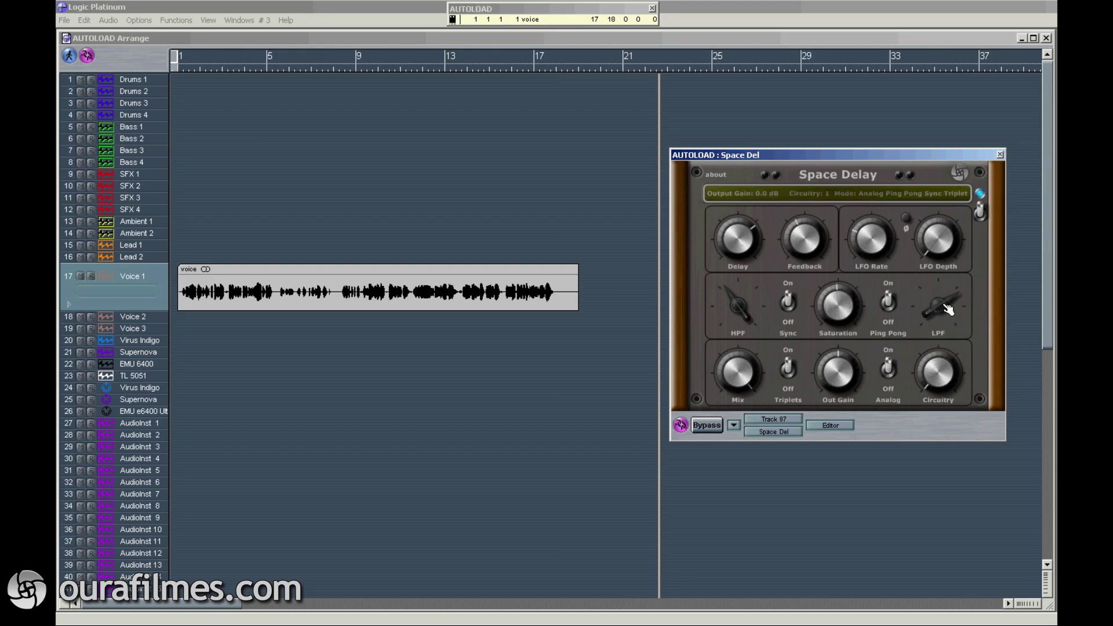
click(732, 182)
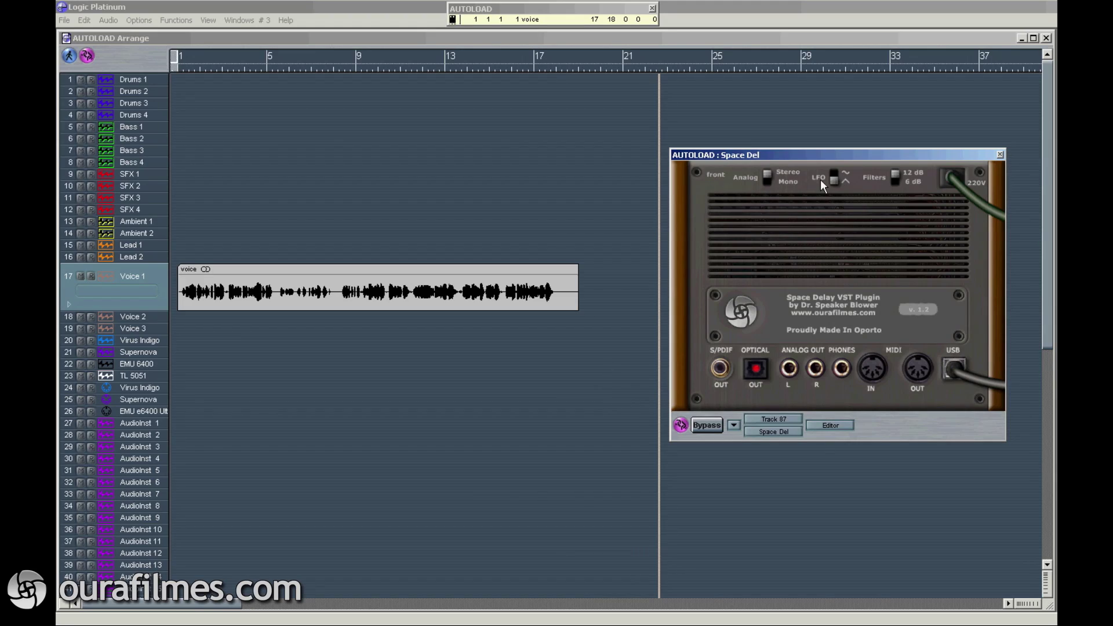
Try the LFO waveform and the 12 dB/6 dB filter switches on the rear panel, and return to the front.
click(837, 177)
click(845, 180)
click(843, 181)
click(900, 181)
click(895, 177)
click(722, 177)
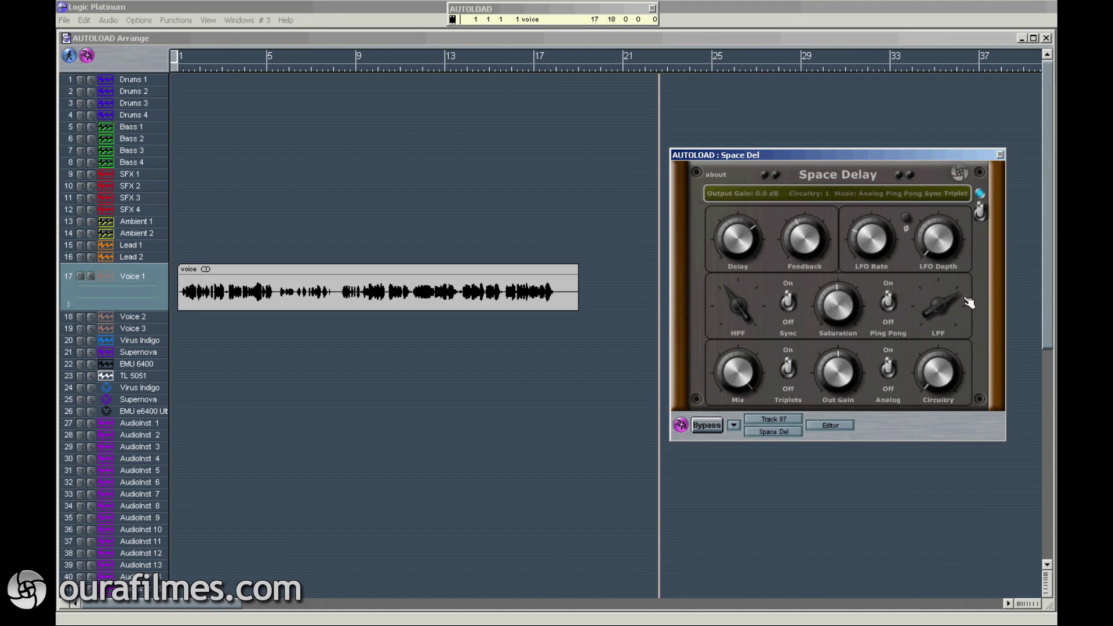
Set the low-pass filter cutoff to 10217 Hz and the Mix to 100 %, with the voice region set to cycle.
click(946, 313)
click(739, 282)
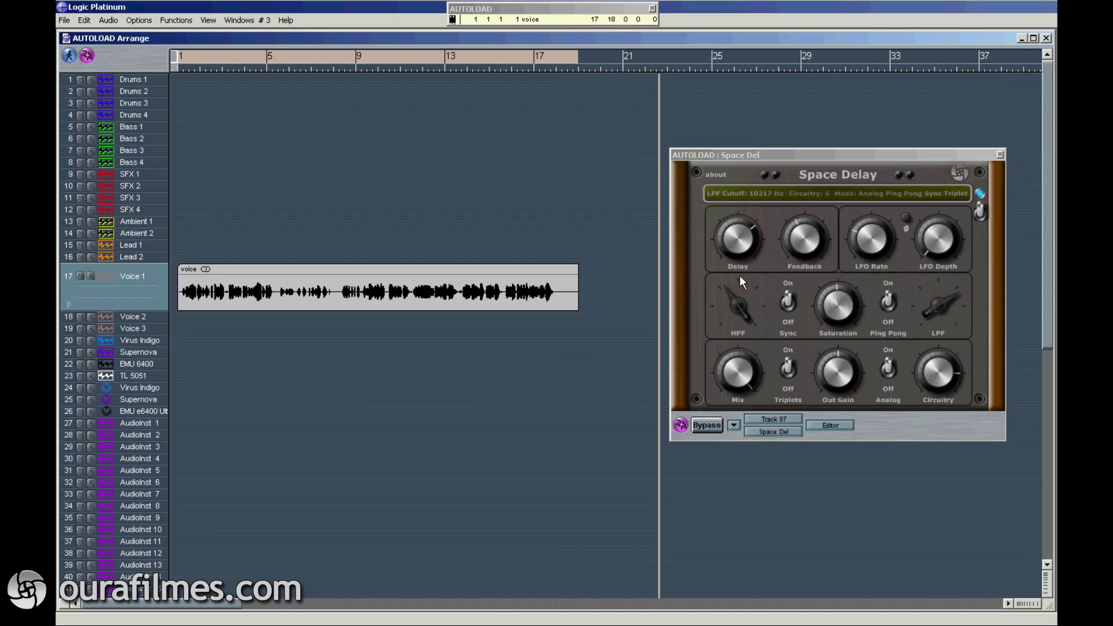
click(738, 372)
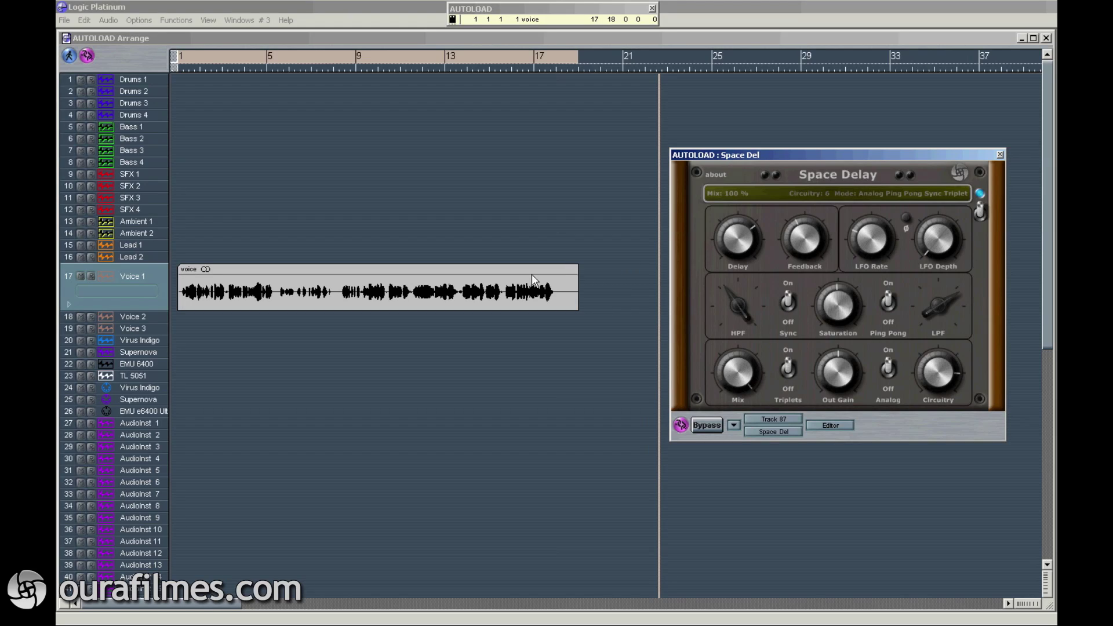
Play the voice region and, while comparing circuitries, set the Saturation to 0 % and the Circuitry to 6.
key(space)
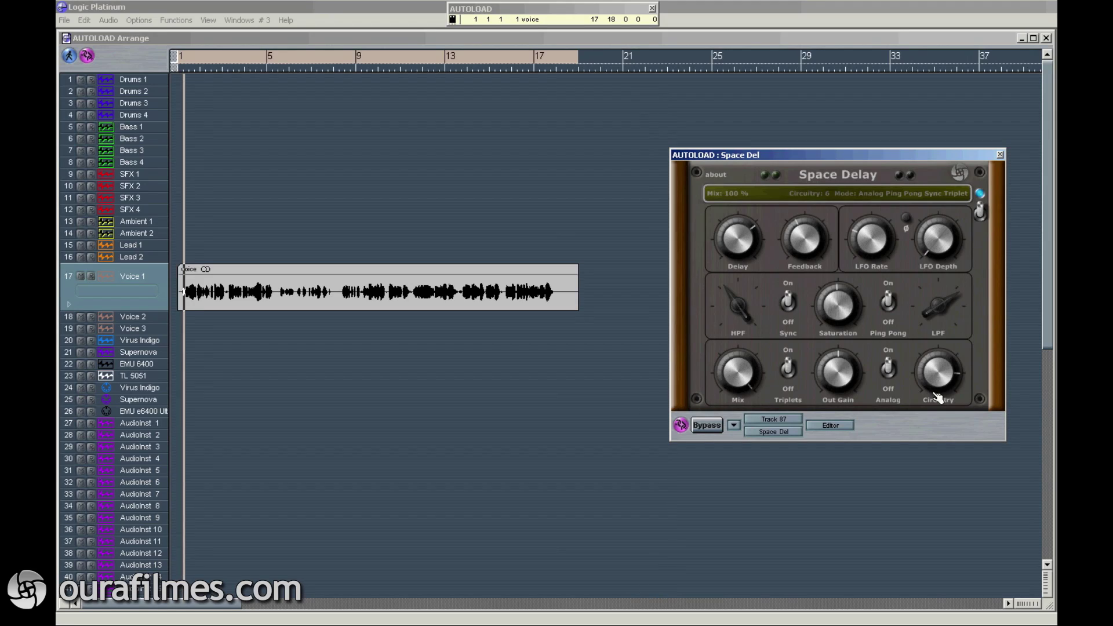
drag(935, 377, 934, 319)
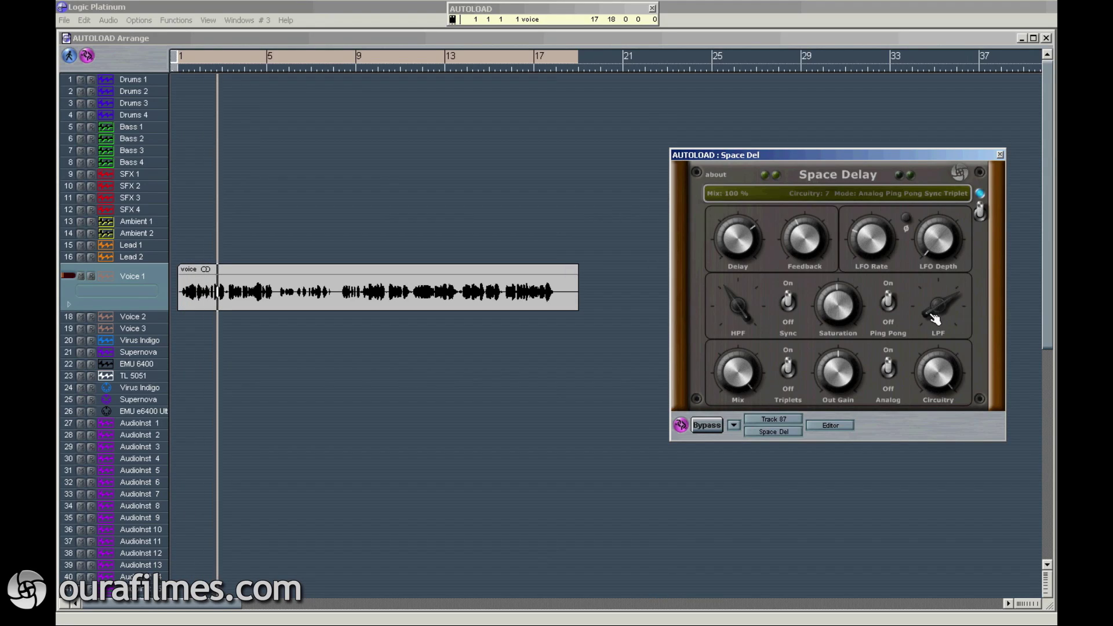
drag(931, 371, 939, 375)
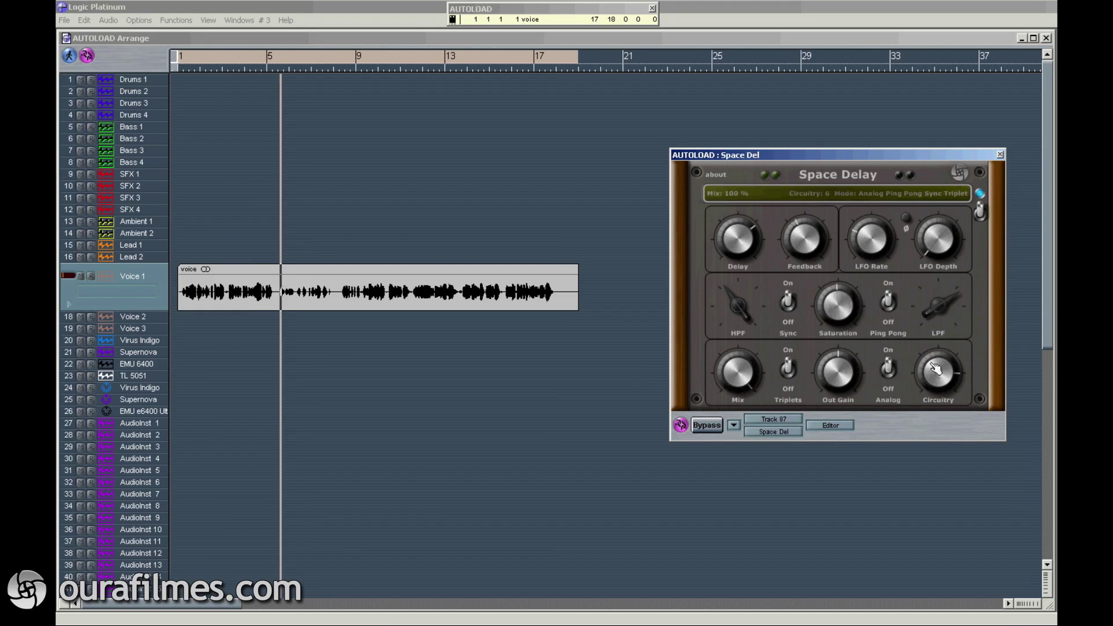
drag(935, 369, 932, 377)
drag(835, 300, 855, 365)
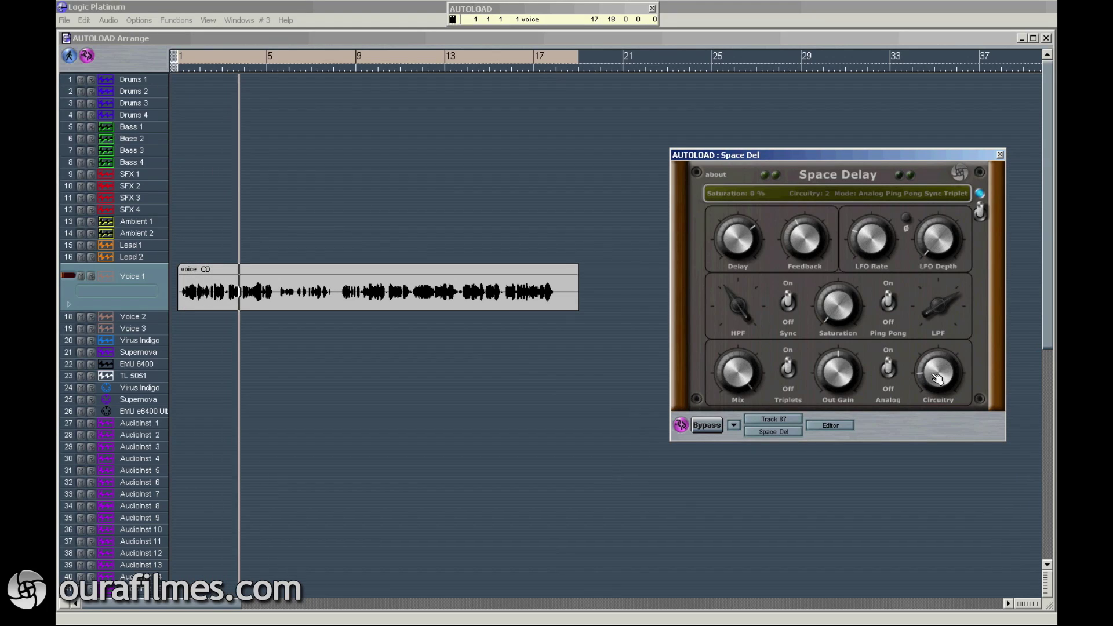
mouse_move(942, 365)
mouse_down()
mouse_move(934, 375)
mouse_move(948, 357)
mouse_move(929, 382)
mouse_move(955, 337)
mouse_move(943, 374)
mouse_up()
Turn Ping Pong off and set the filter cutoffs to 9006 Hz for LPF and 365 Hz for HPF.
click(888, 305)
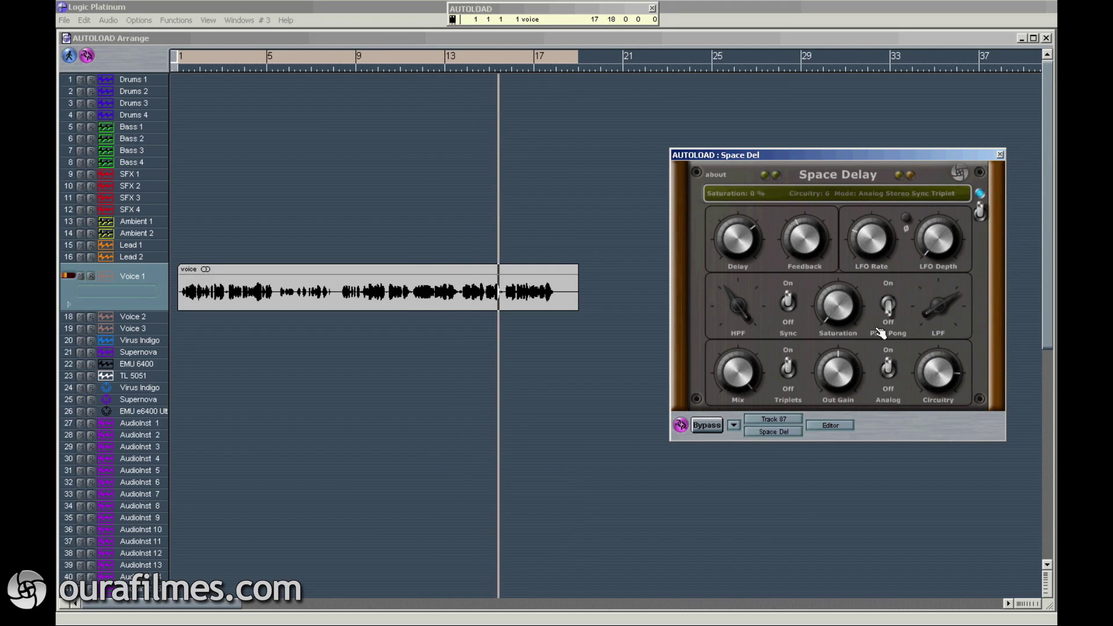
mouse_move(930, 312)
mouse_down()
mouse_move(921, 348)
mouse_move(933, 304)
mouse_move(930, 325)
mouse_up()
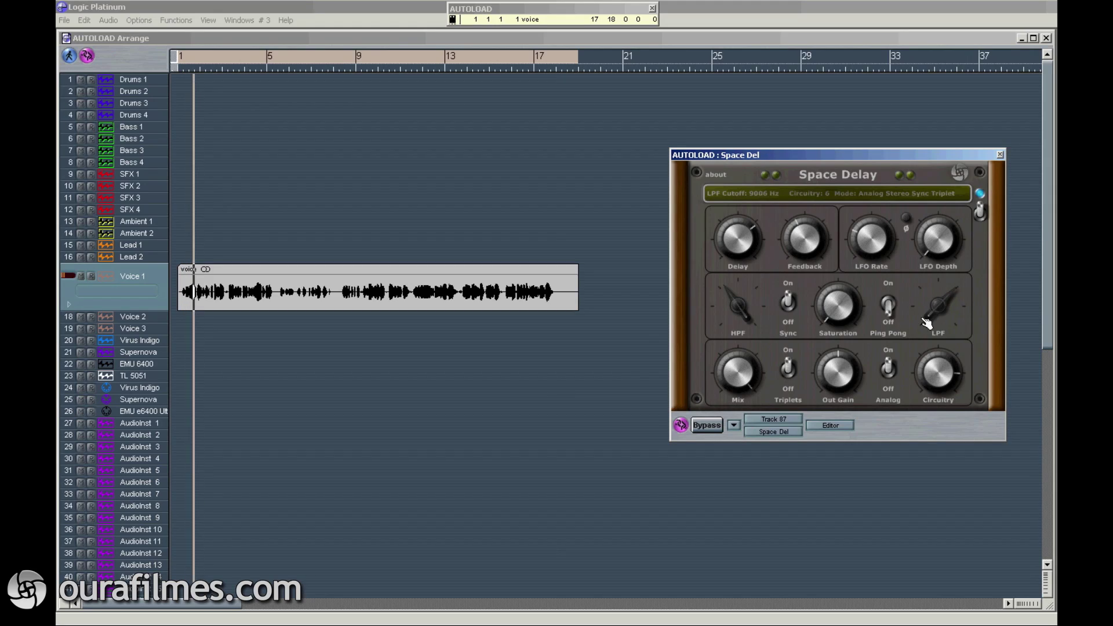
mouse_move(746, 318)
mouse_down()
mouse_move(750, 292)
mouse_move(749, 336)
mouse_move(752, 319)
mouse_up()
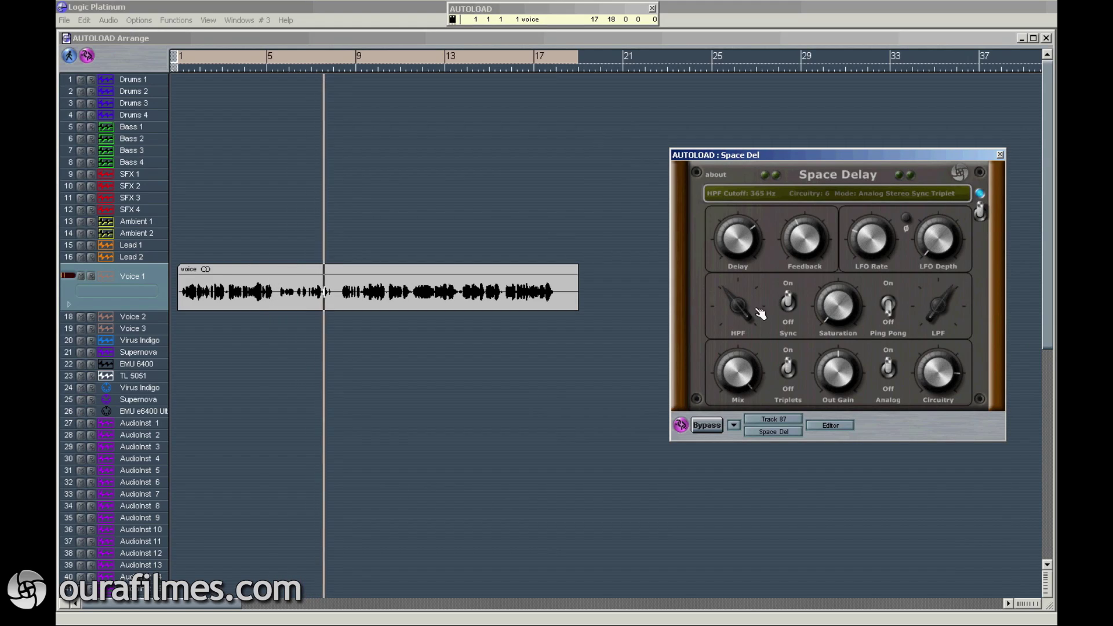
Raise the Feedback and set the Saturation to 25 %.
drag(817, 239, 816, 232)
drag(826, 314, 825, 307)
Turn Triplets off and toggle Analog off and back on.
click(788, 370)
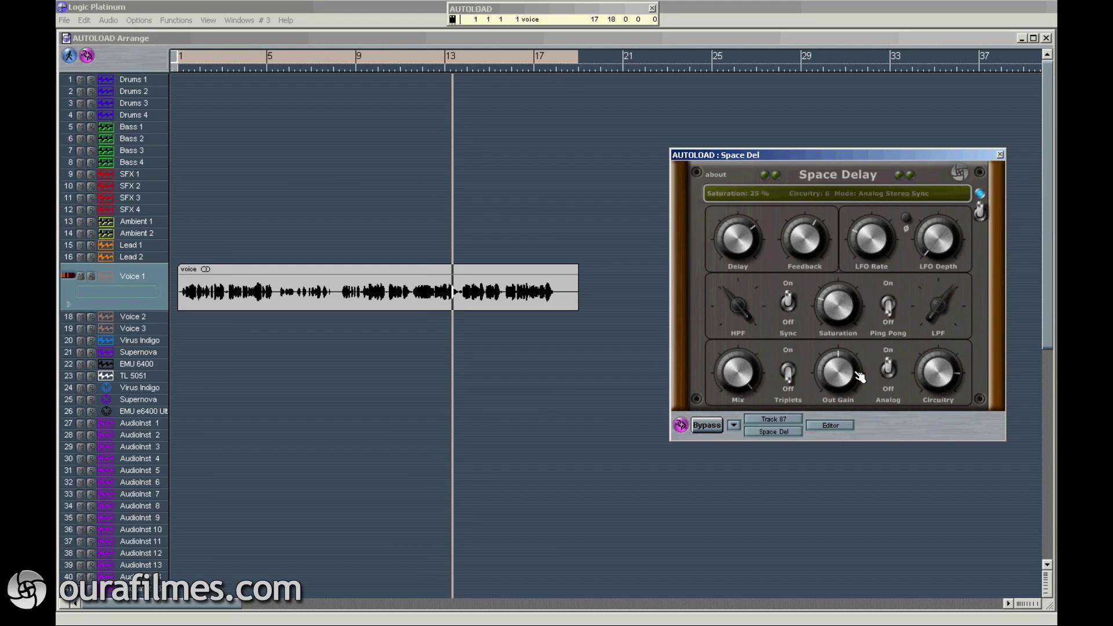
click(890, 377)
click(891, 378)
Lower the Feedback and raise the LFO Depth to 88.8 %.
drag(947, 249, 921, 260)
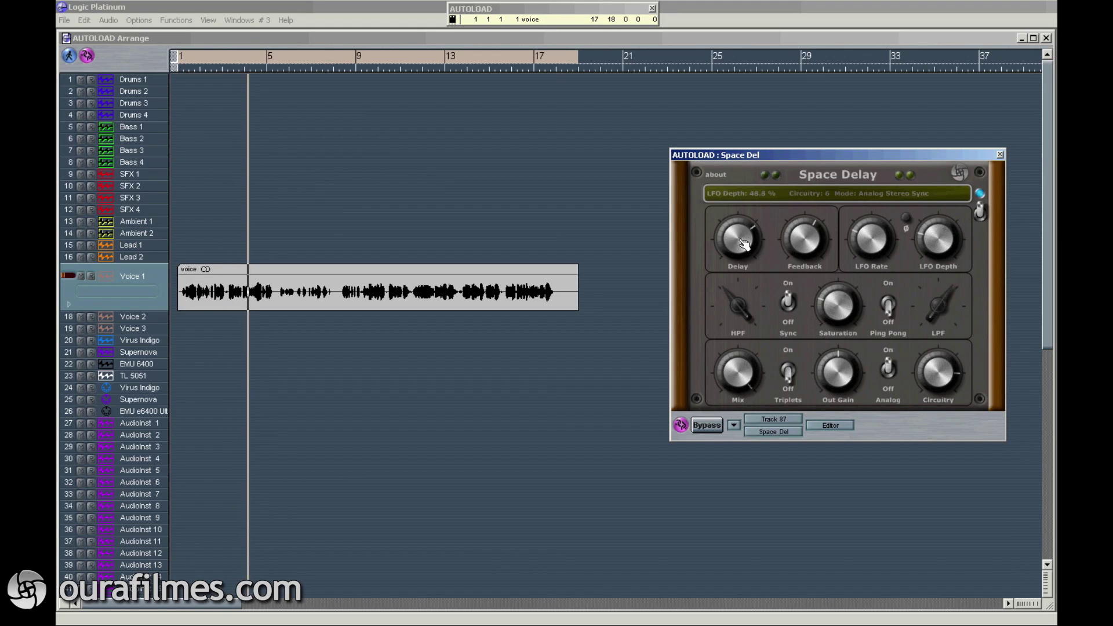
drag(800, 247, 792, 269)
mouse_move(935, 257)
mouse_down()
mouse_move(915, 246)
mouse_move(937, 245)
mouse_up()
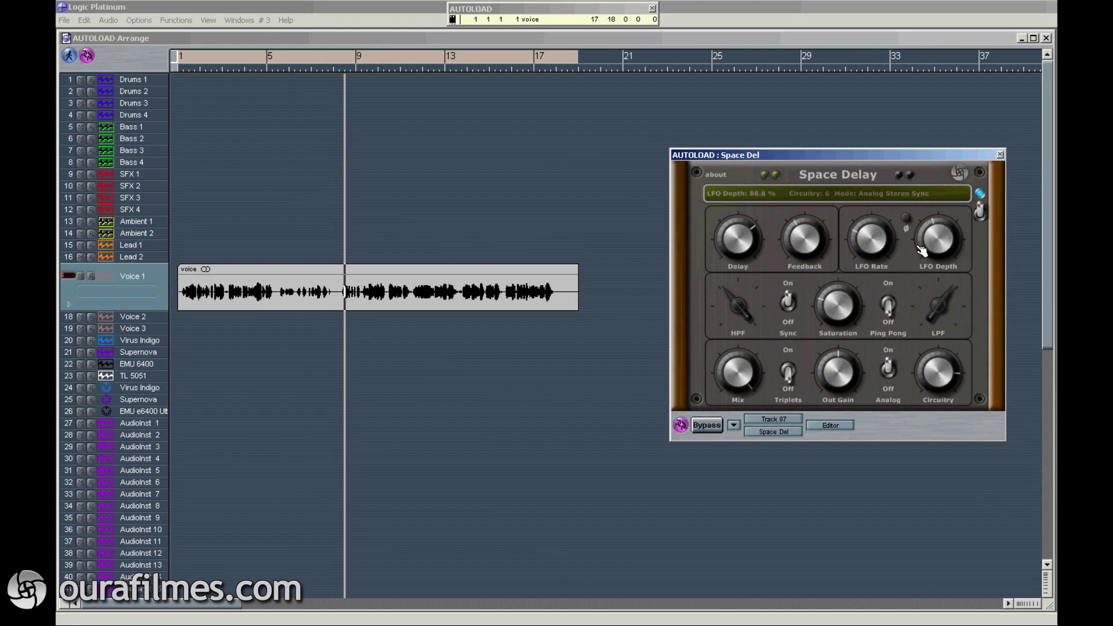
Shorten the Delay to 1/32 bar and raise the Feedback.
drag(738, 247, 725, 243)
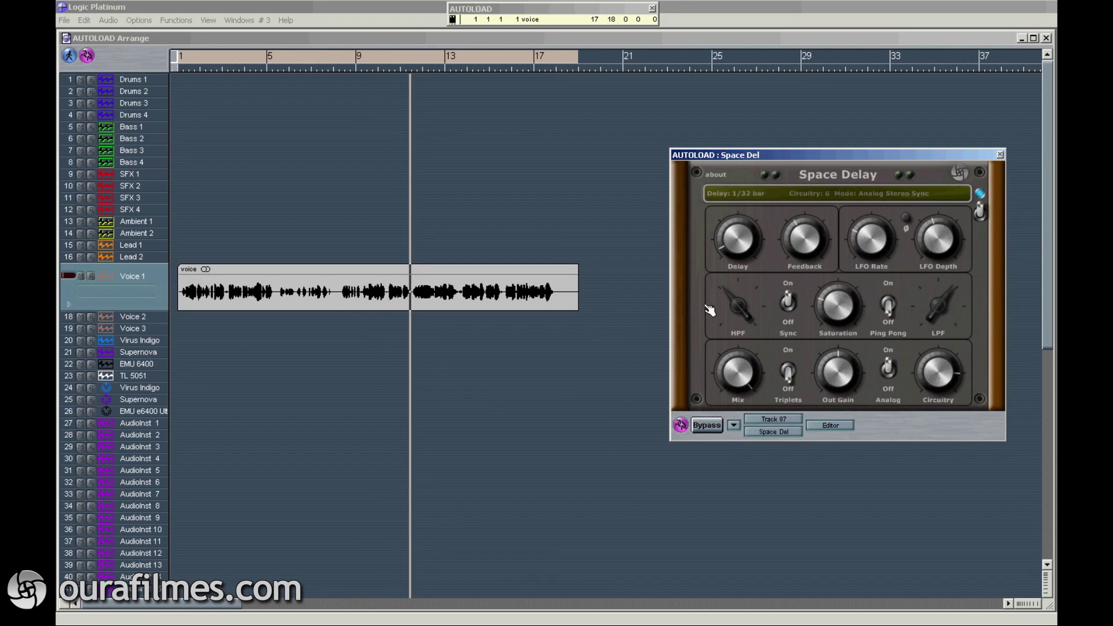
drag(794, 259, 812, 210)
Set the HPF cutoff to 319 Hz and sweep the LPF cutoff down to 3451 Hz and back up.
drag(747, 303, 736, 303)
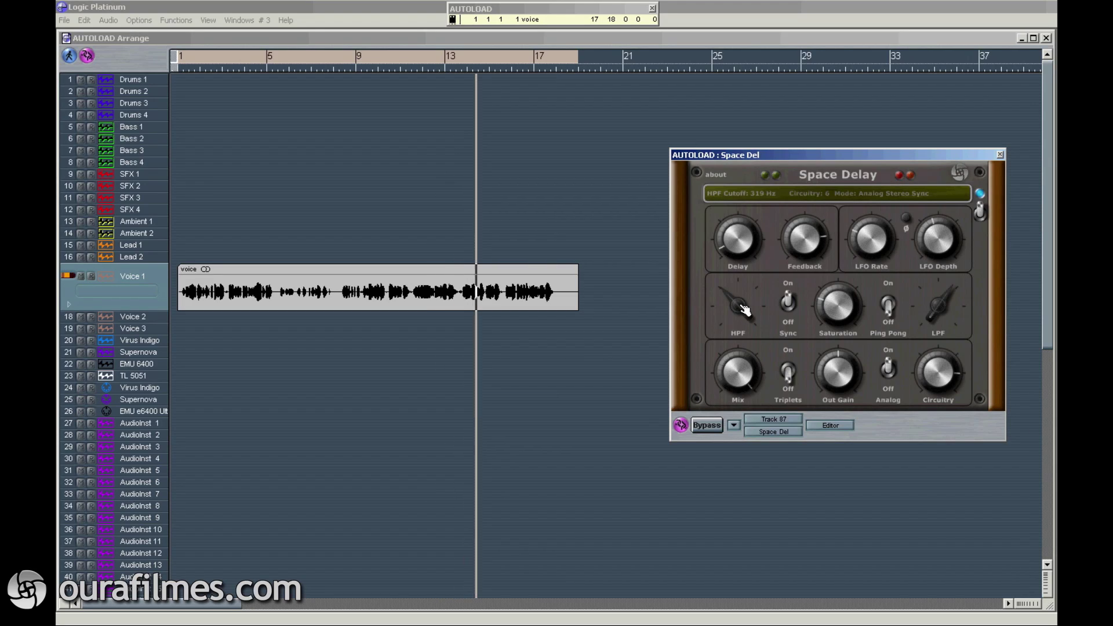
drag(936, 319, 925, 335)
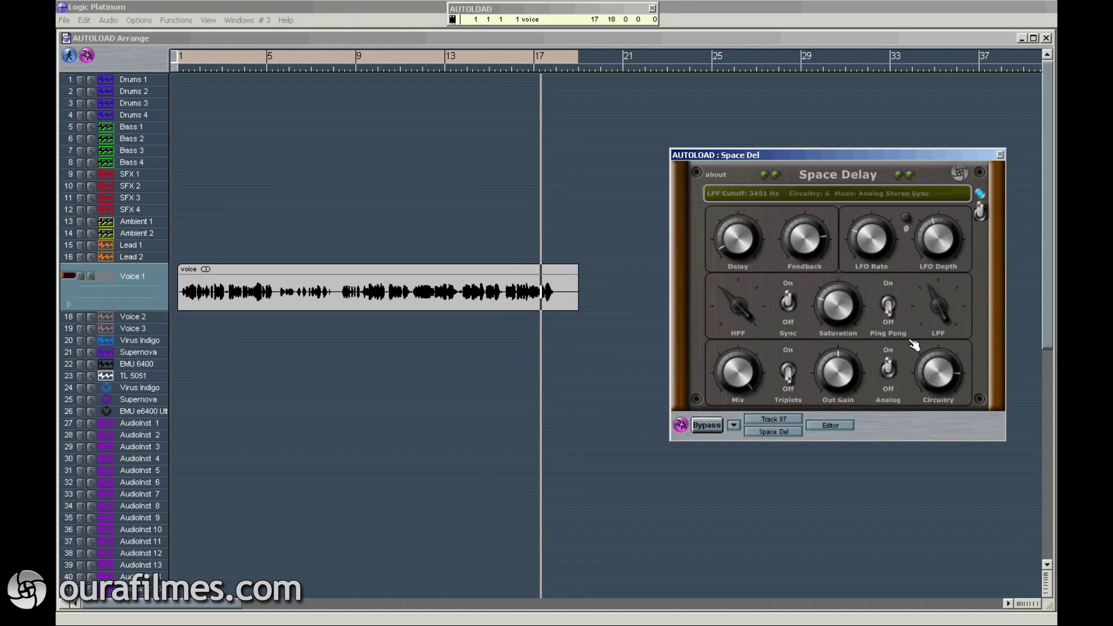
drag(900, 355, 906, 312)
Turn Sync off and lower the LFO Rate to 0.095 Hz.
drag(886, 246, 871, 265)
click(790, 306)
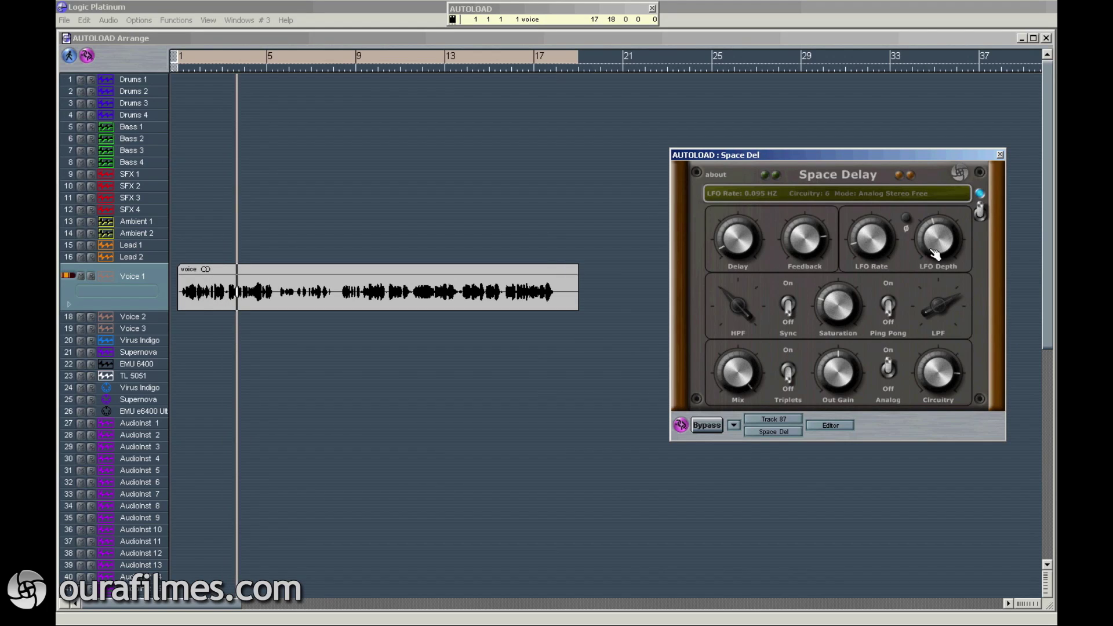
Set the Delay to 8 ms and raise the LFO Rate to 3.663 Hz, adjusting the Feedback to suit.
drag(793, 238, 801, 246)
click(735, 250)
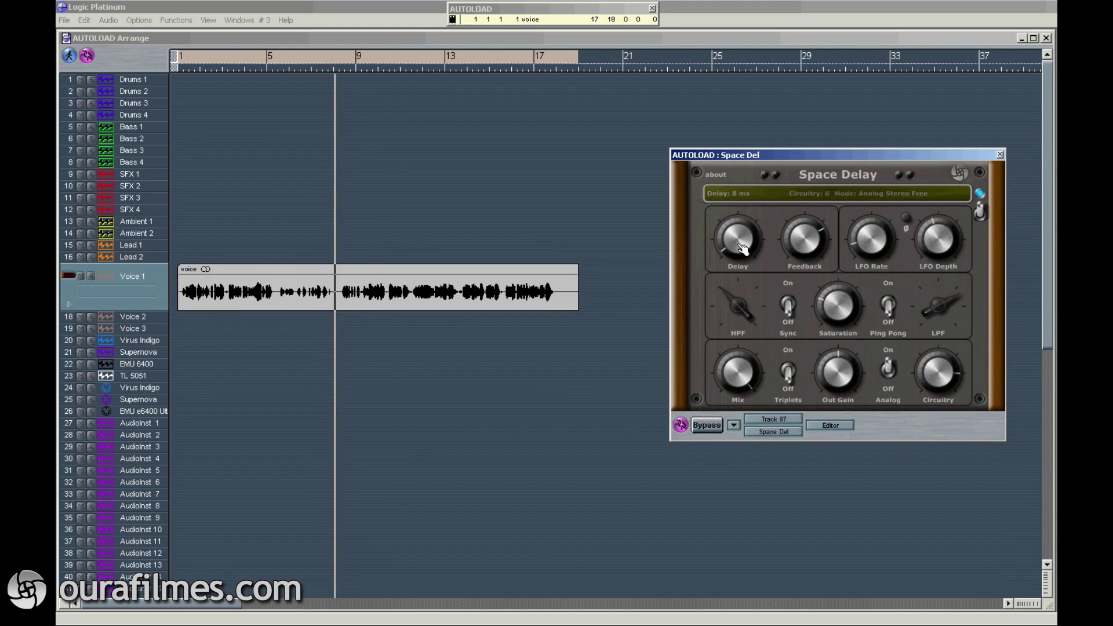
drag(859, 248, 926, 177)
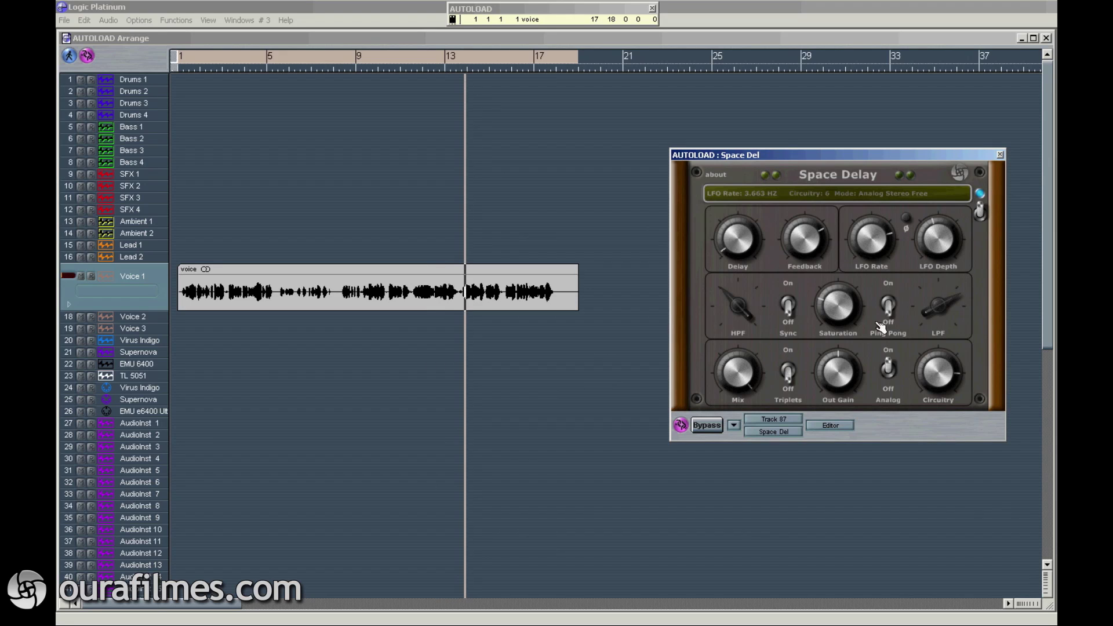
Set the Circuitry to 5 after trying 3, and the LPF cutoff to 10577 Hz.
drag(931, 376, 900, 422)
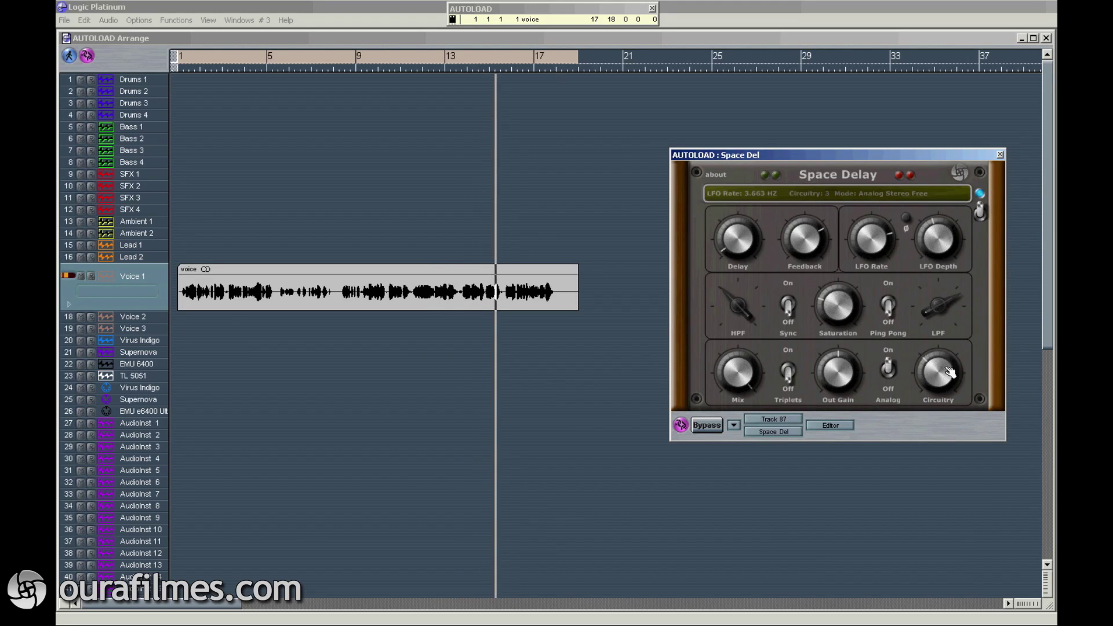
drag(942, 371, 933, 310)
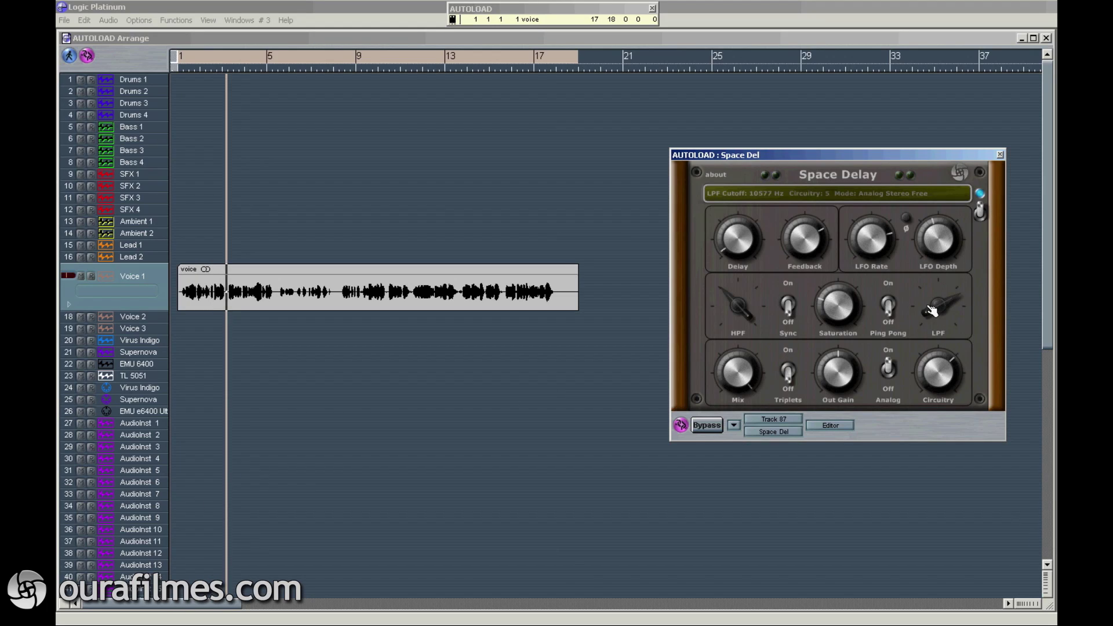
Reduce the Mix to 26 % and the Circuitry to 4.
click(729, 383)
drag(714, 444, 711, 462)
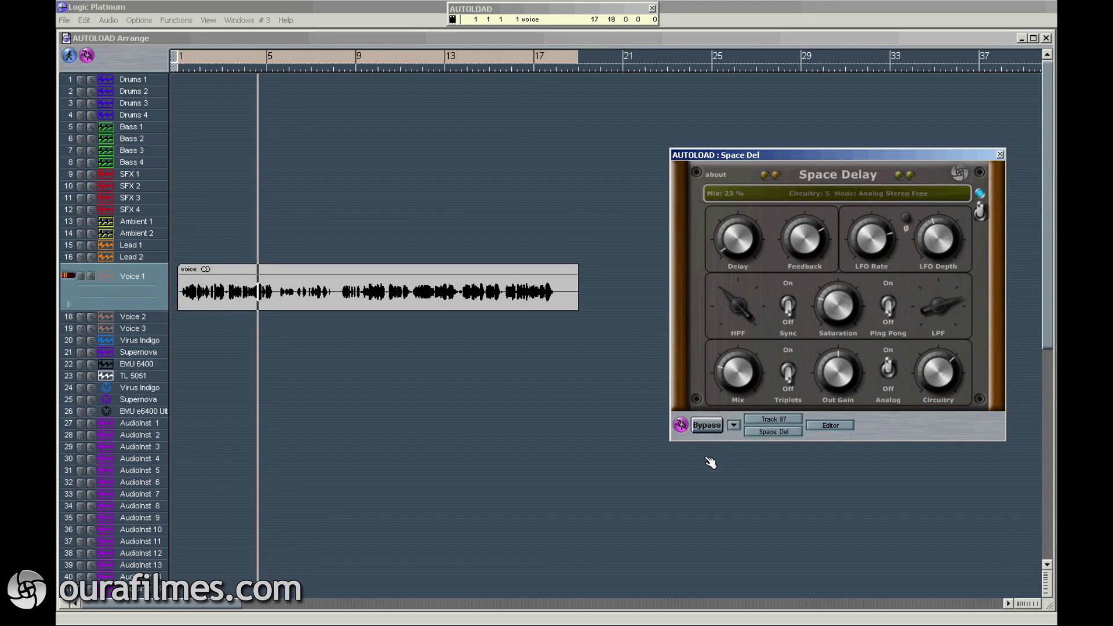
drag(927, 374, 933, 379)
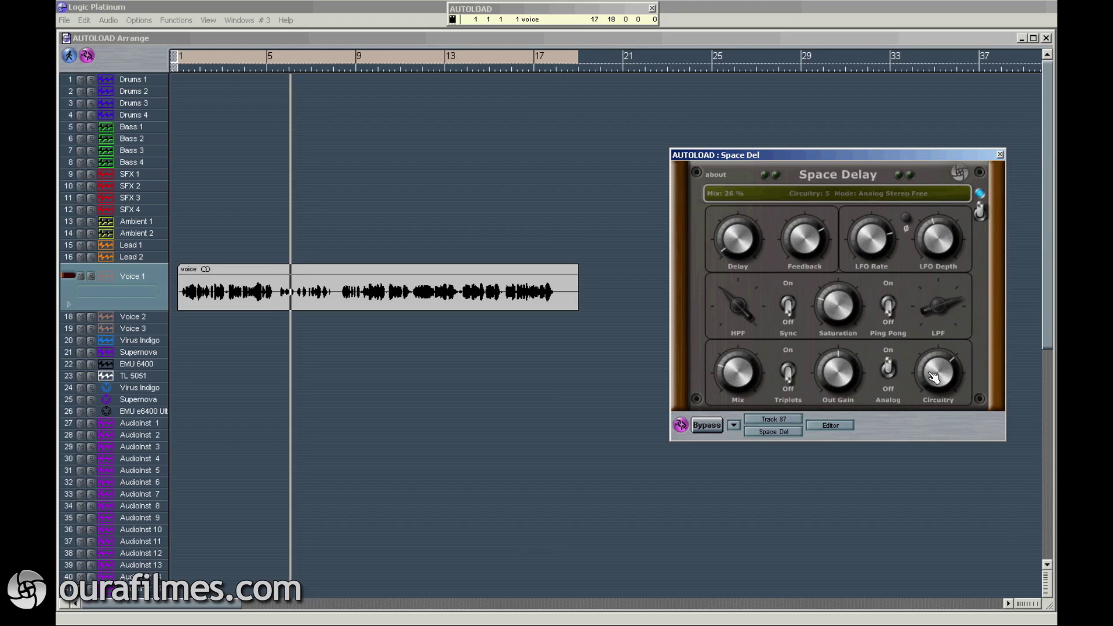
Set the Feedback to 41 % and, with Sync switched on, the Delay to 1/16 bar.
click(807, 241)
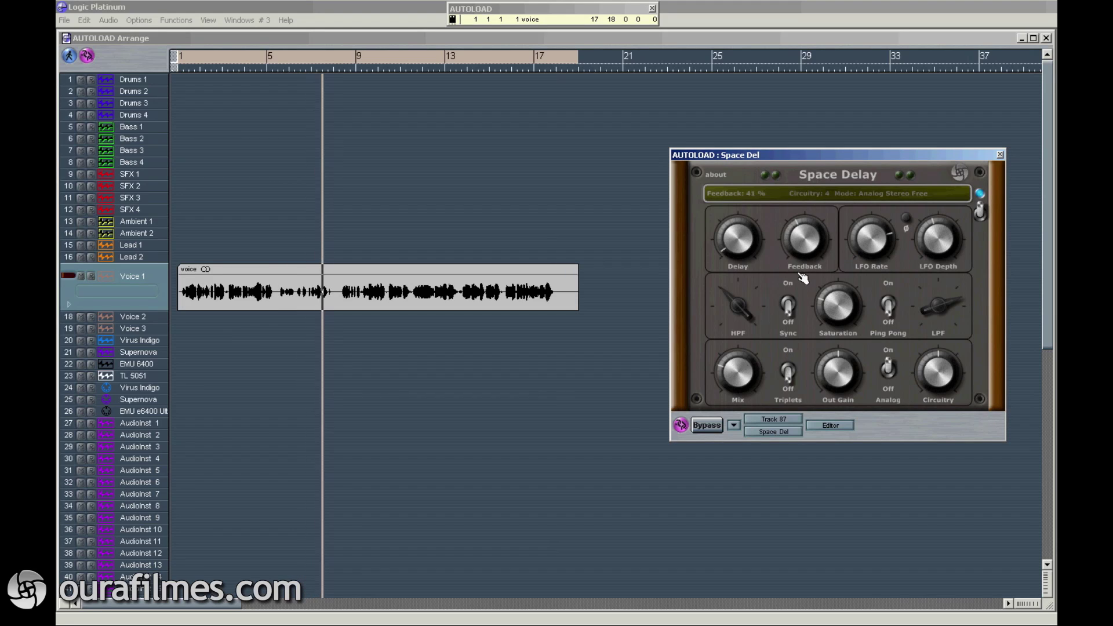
click(789, 300)
click(742, 239)
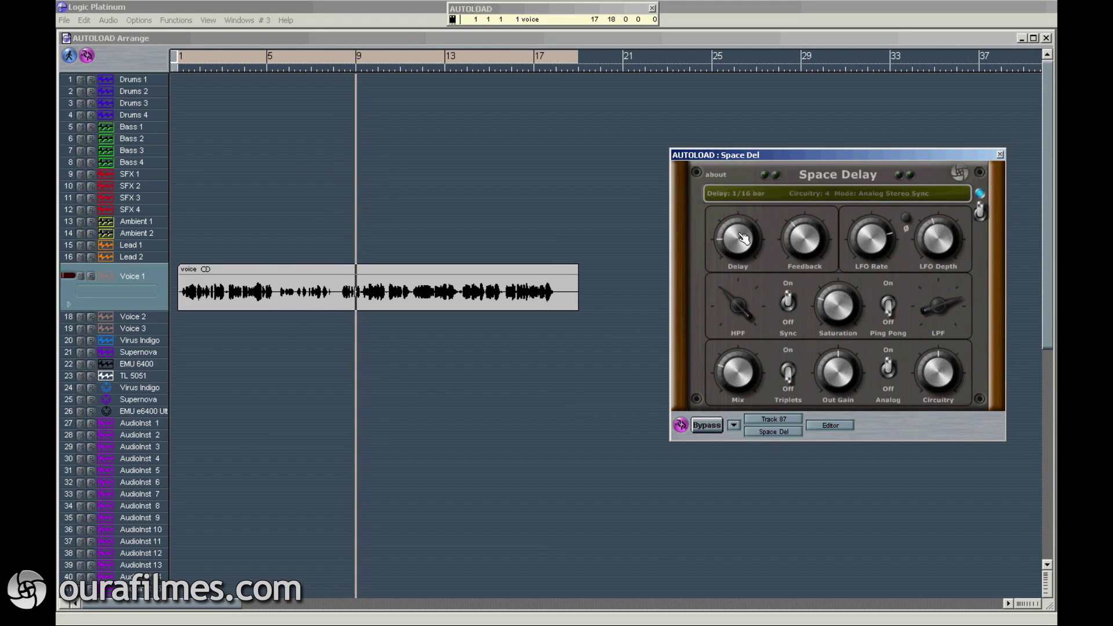
Turn the LFO Depth down and set the LPF cutoff to 8675 Hz.
mouse_move(925, 269)
drag(930, 310, 934, 320)
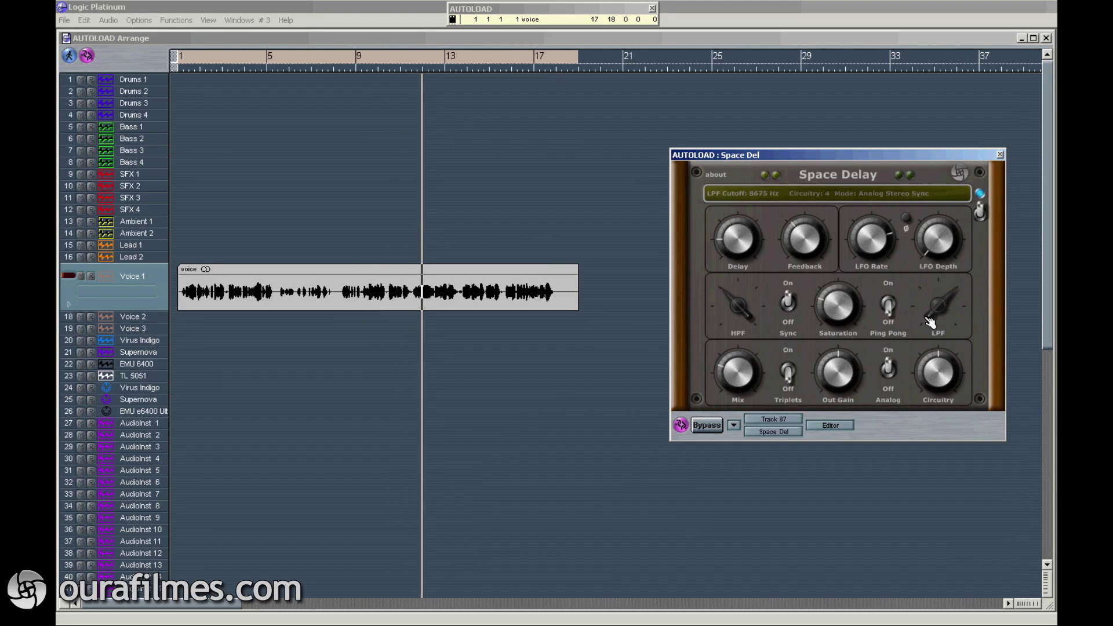
Lengthen the Delay to 1/2 bar and switch on Ping Pong and Triplets.
mouse_move(812, 238)
mouse_move(745, 232)
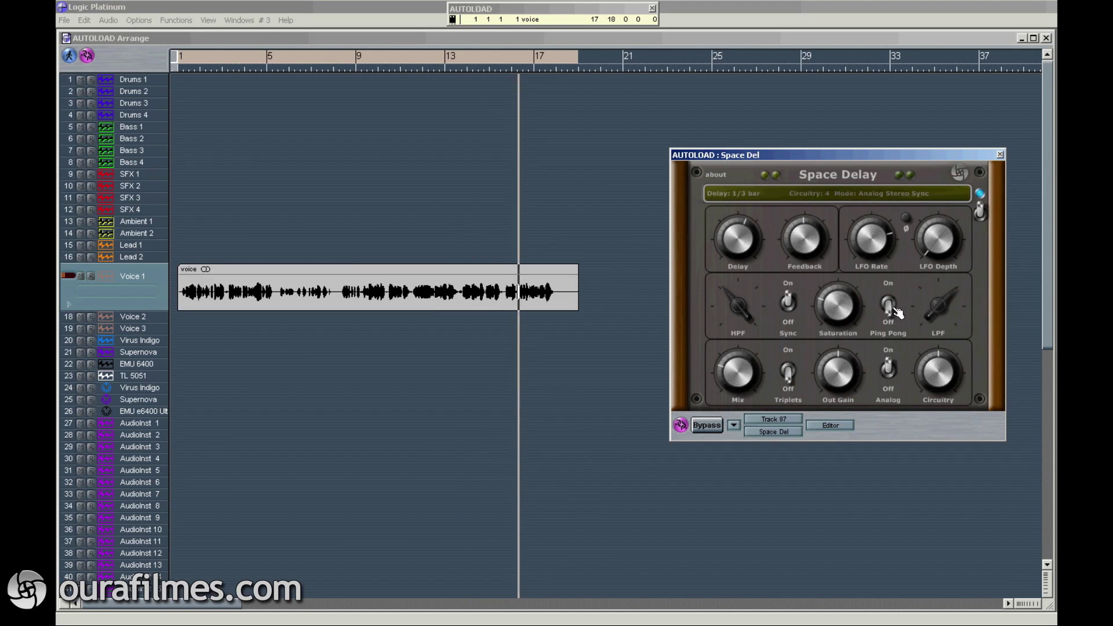
drag(737, 244, 738, 240)
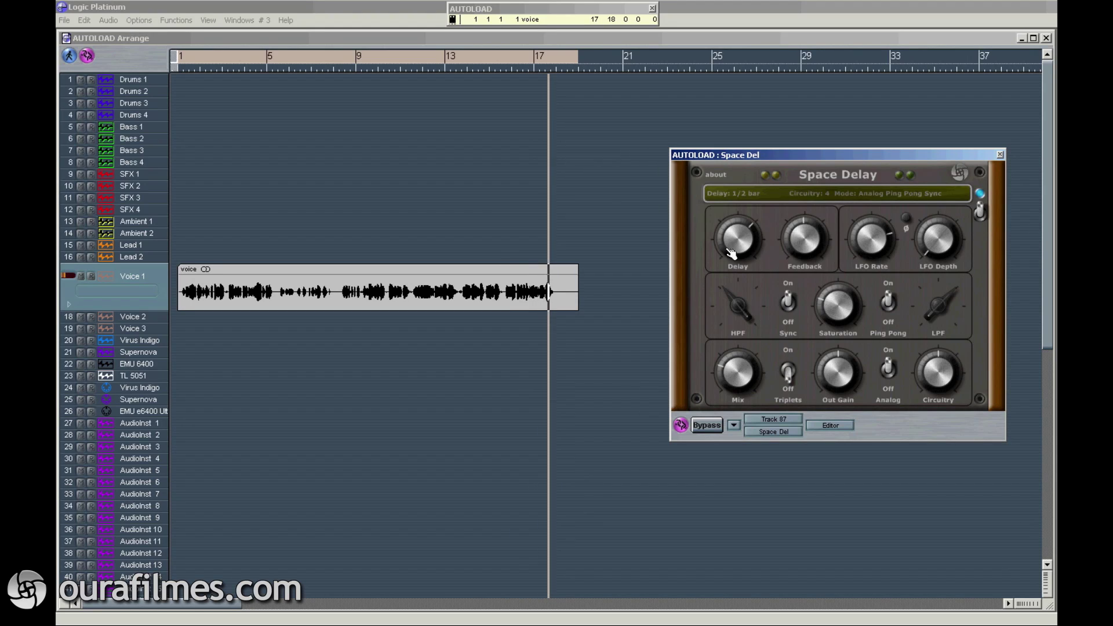
click(788, 386)
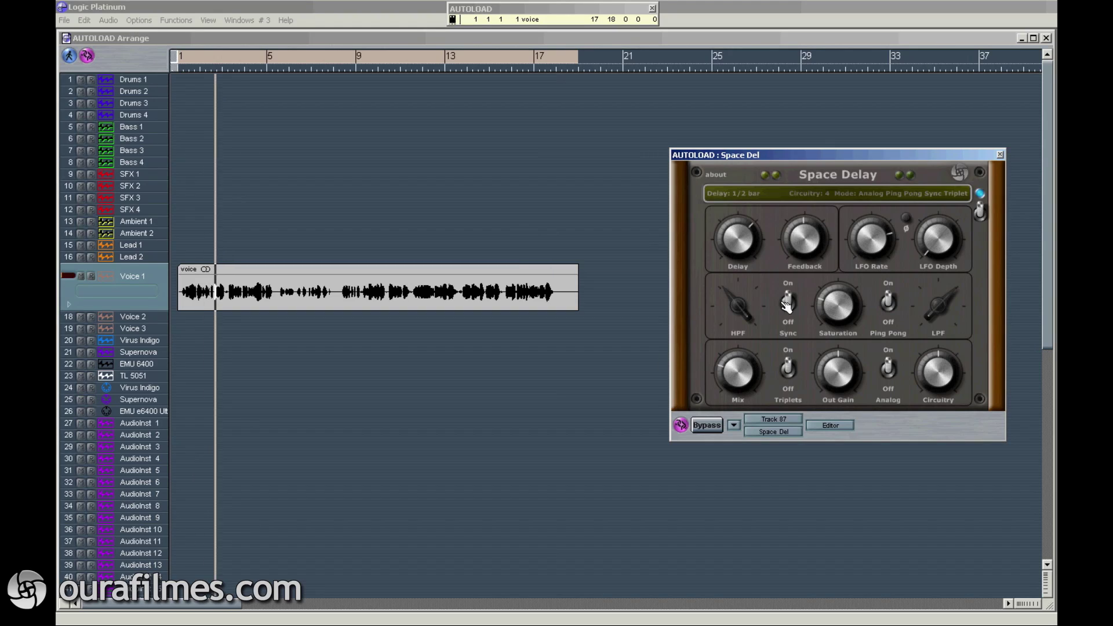
Set the Feedback to 66 % and the LFO to a rate of 8 bar with a depth of 22.5 %.
drag(808, 246, 809, 240)
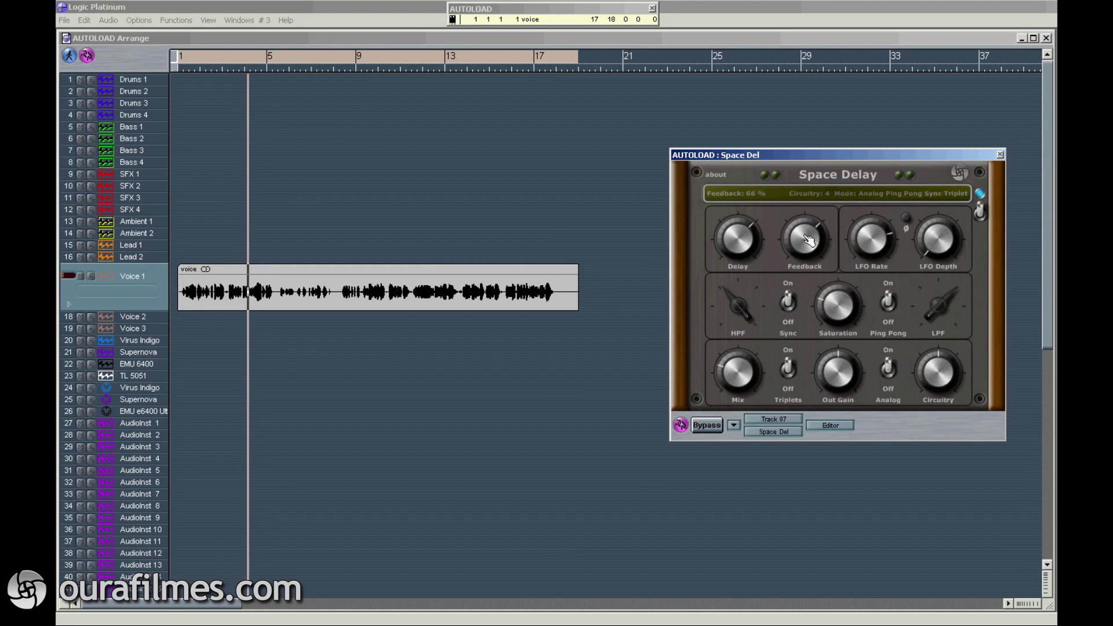
drag(939, 241, 878, 248)
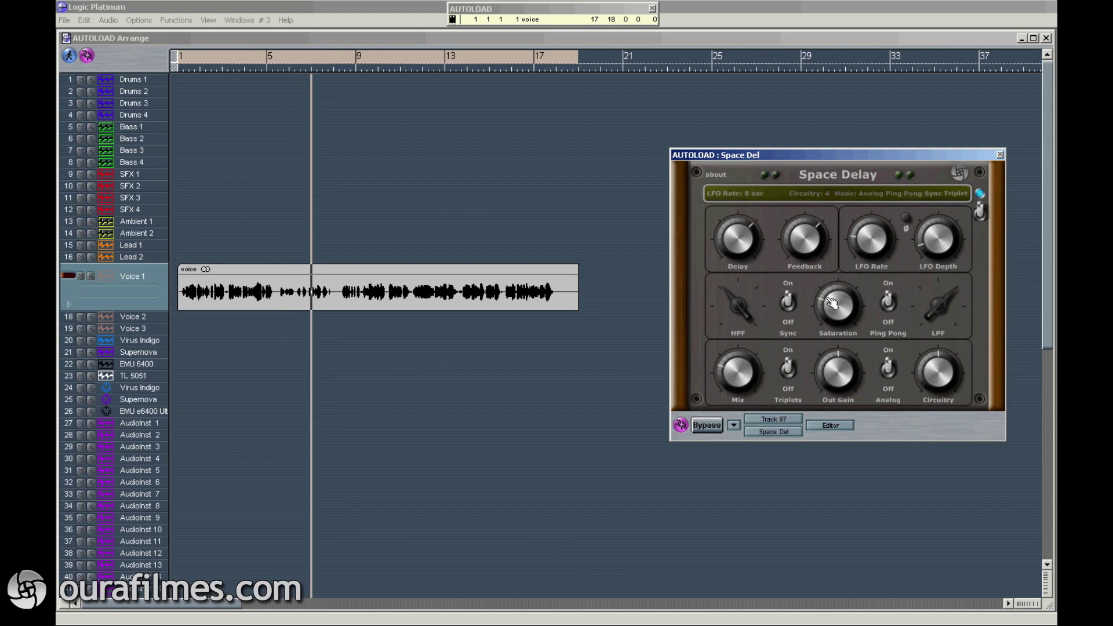
drag(939, 236, 939, 230)
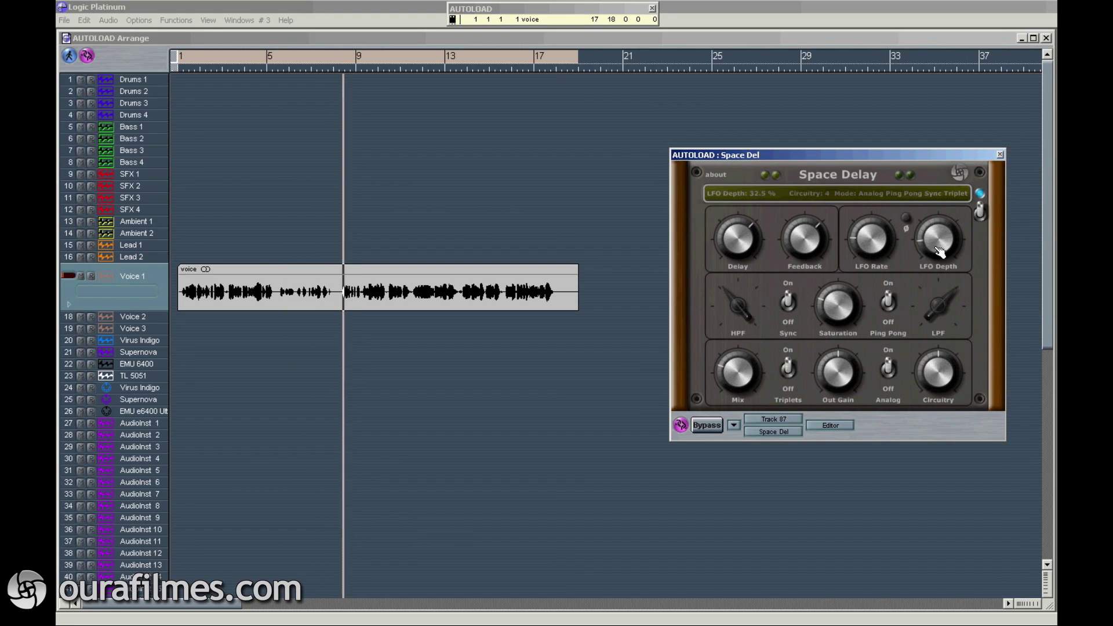
Set the HPF cutoff to 279 Hz and turn off cycle playback in the arrangement.
click(733, 304)
click(530, 53)
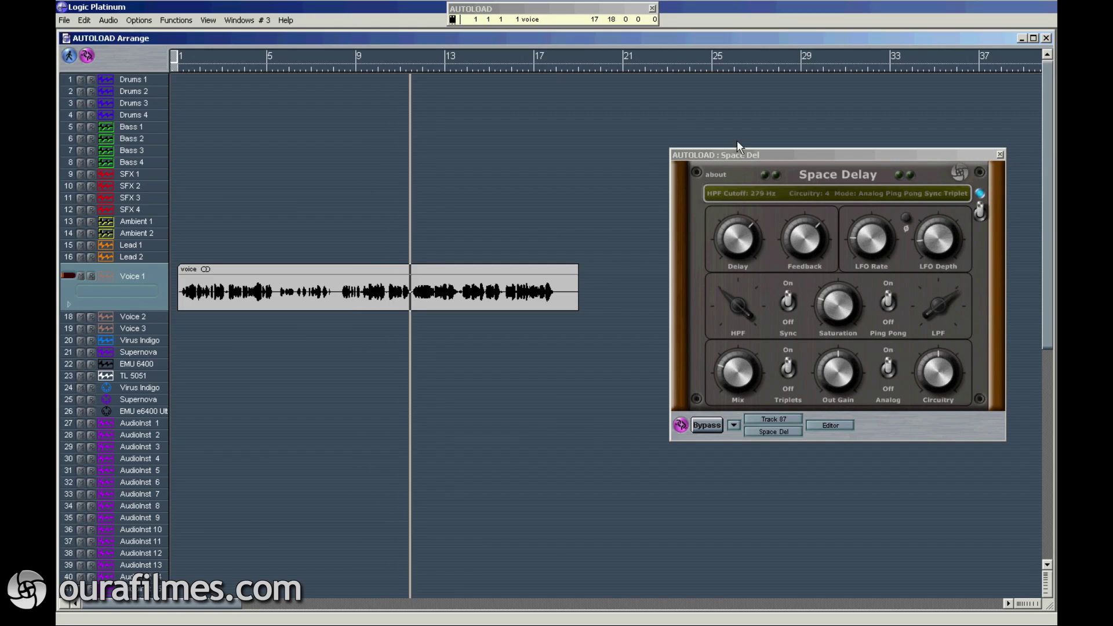
Set the Saturation to 35 % and the Circuitry to 6.
drag(843, 311, 841, 295)
drag(943, 380, 934, 368)
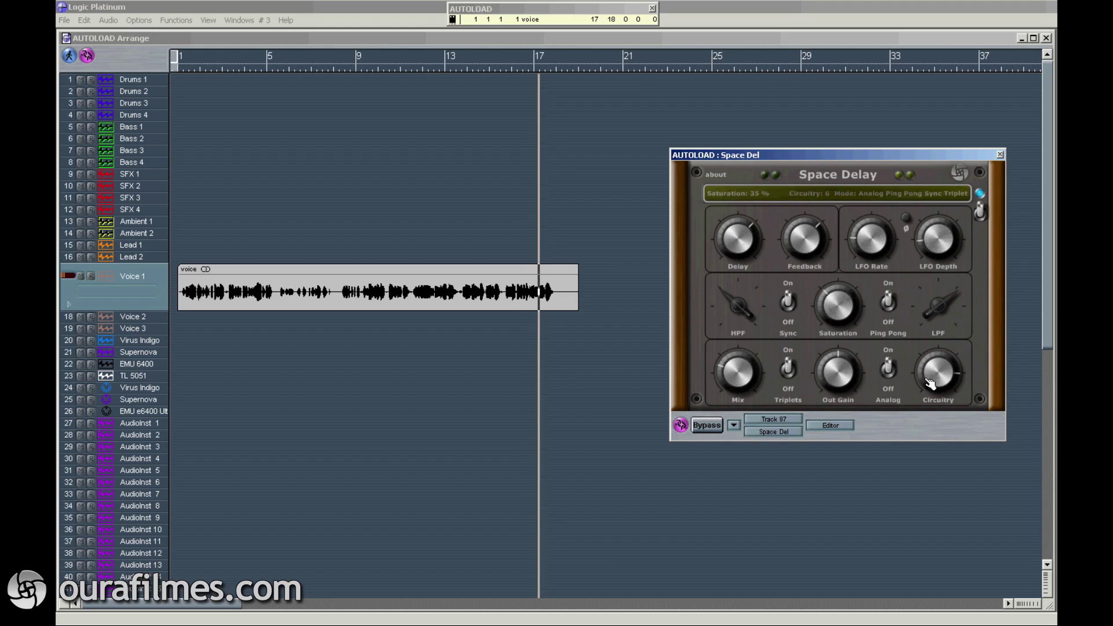